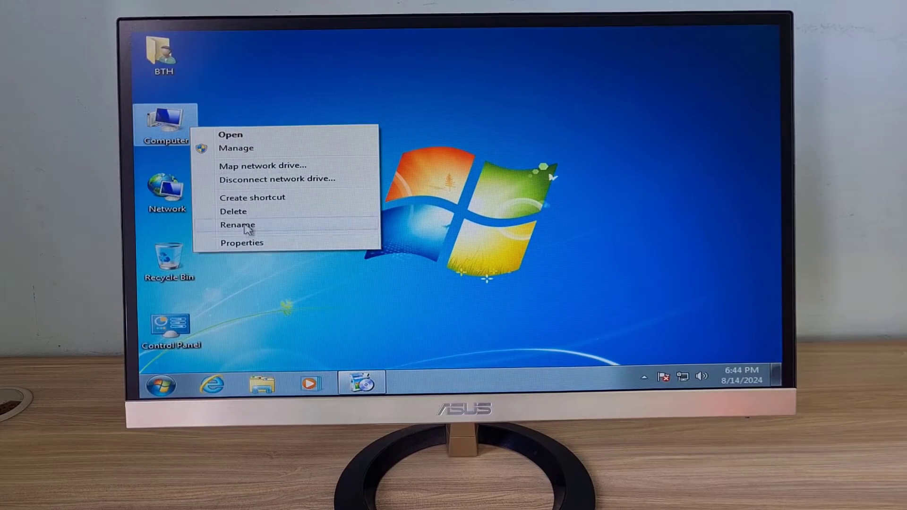
Show the computer's System Properties with its basic machine information.
left_click(244, 242)
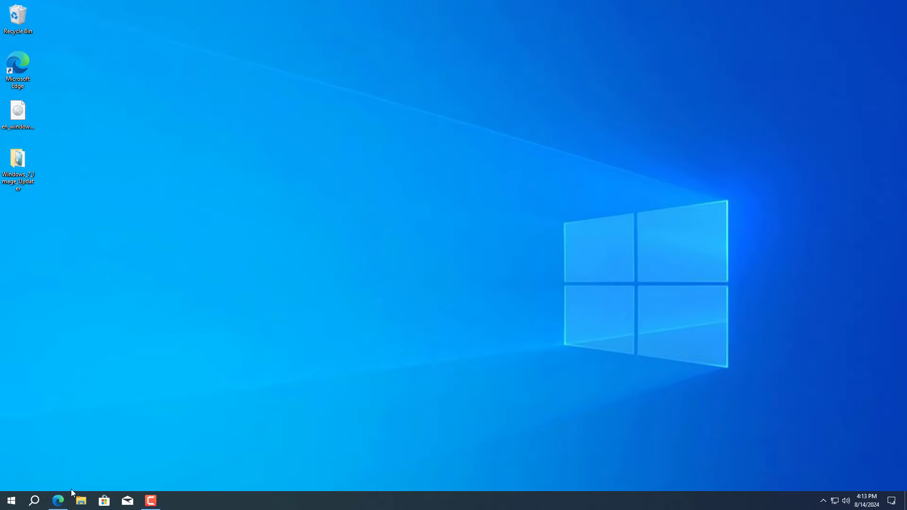
Restore the browser and read the forum thread's title and drivers-list heading.
left_click(59, 500)
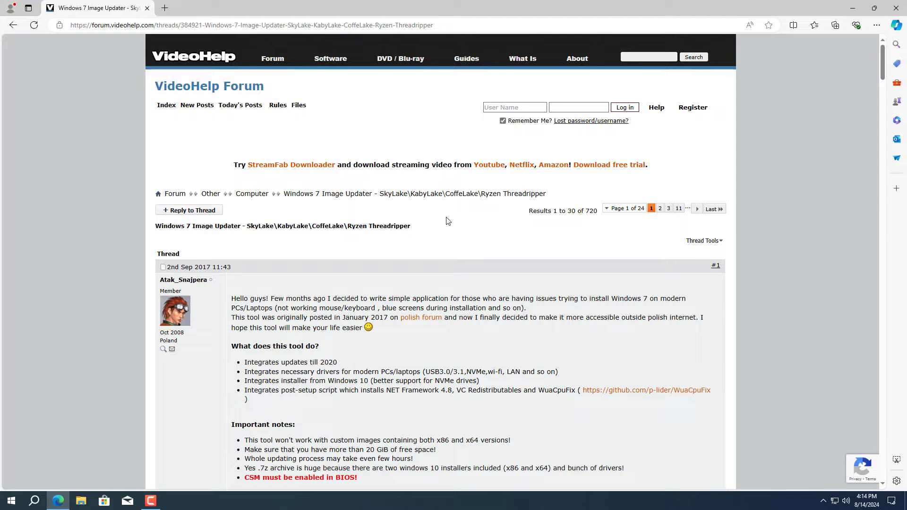
left_click_drag(410, 226, 154, 229)
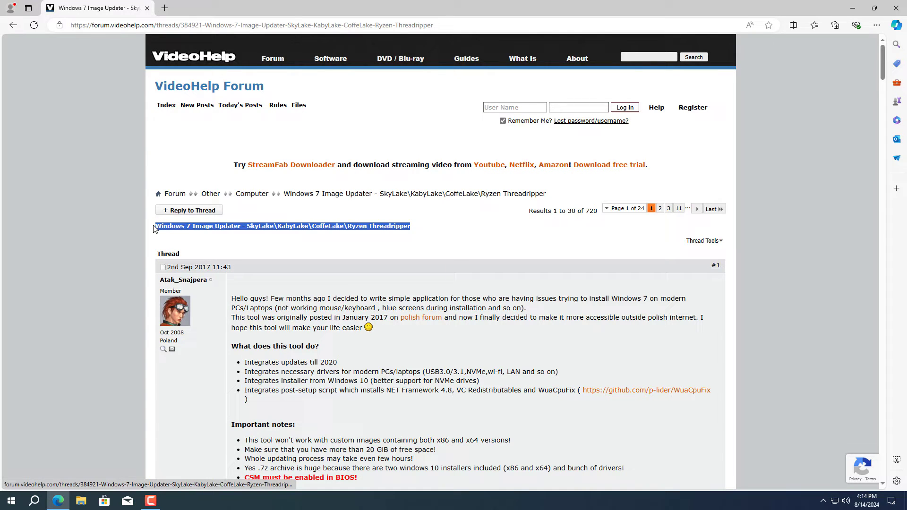
left_click(209, 248)
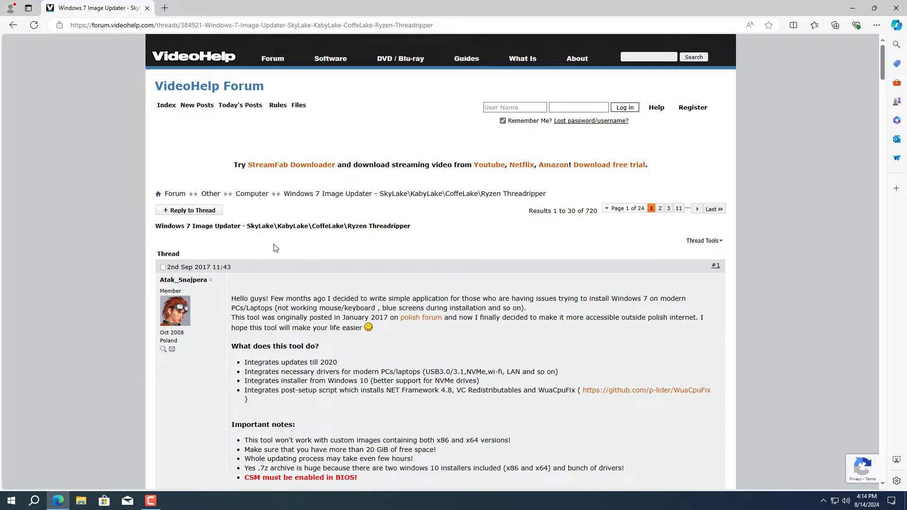
scroll(275, 247, "down", 3)
scroll(279, 243, "down", 1)
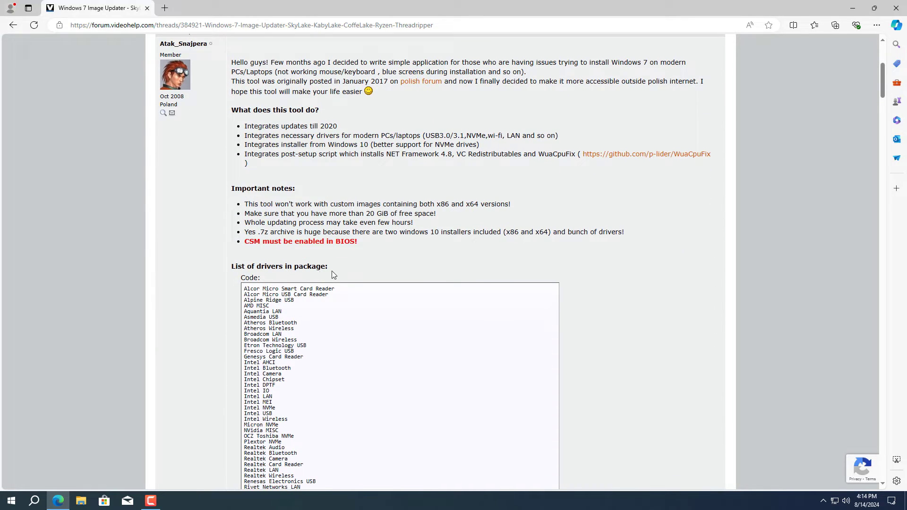
left_click_drag(332, 275, 231, 270)
left_click(211, 308)
scroll(213, 302, "down", 2)
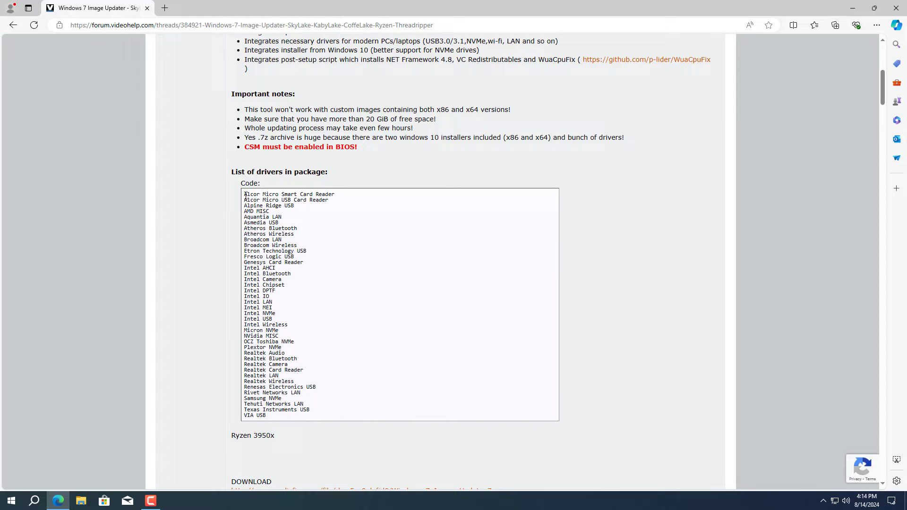
Review the packaged drivers list including NVMe, reach the MediaFire download page, and close the browser.
left_click_drag(245, 195, 291, 418)
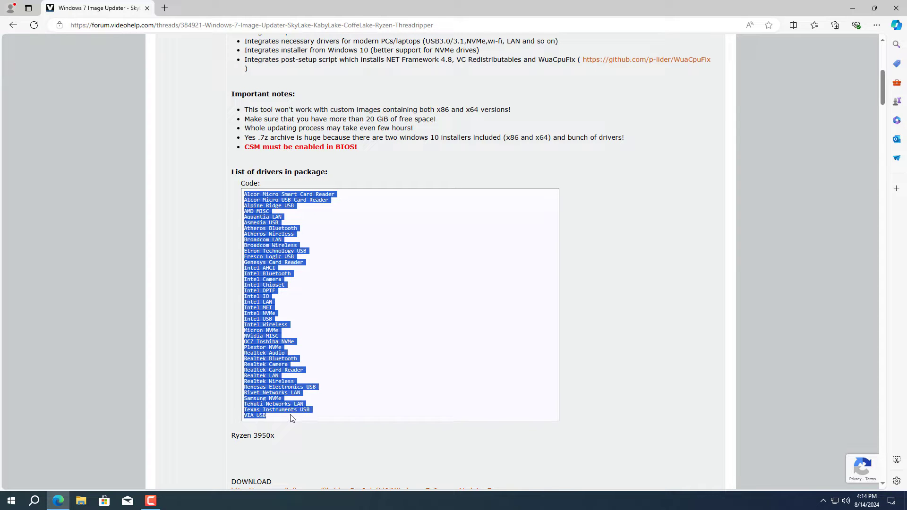
left_click(391, 355)
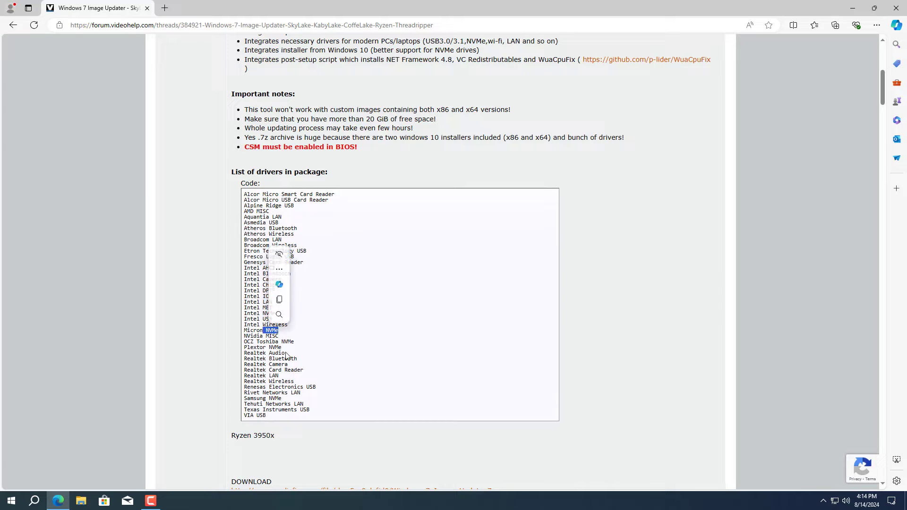
left_click_drag(282, 348, 276, 346)
left_click(381, 343)
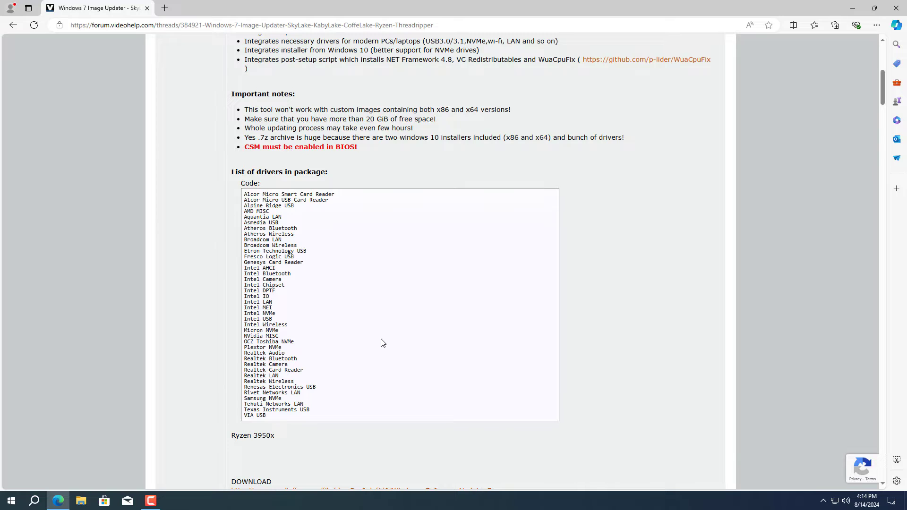
scroll(381, 344, "down", 1)
scroll(380, 343, "down", 2)
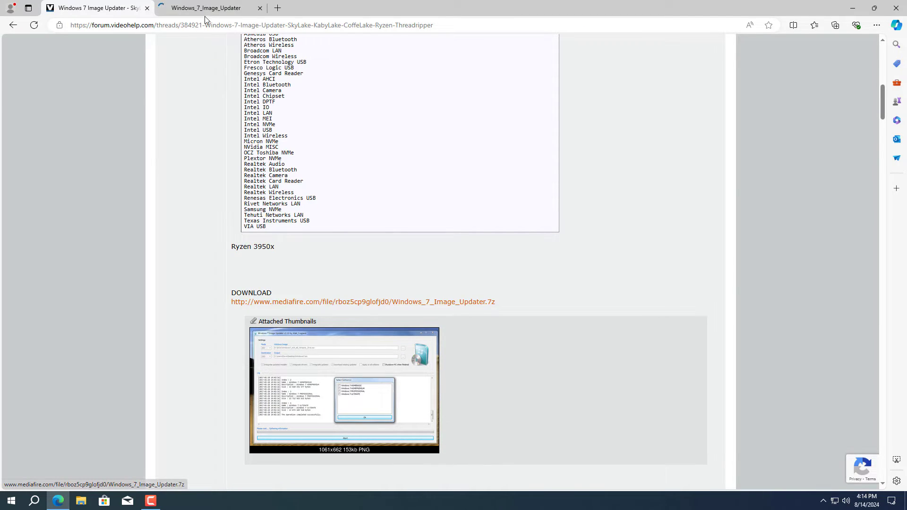
left_click(205, 8)
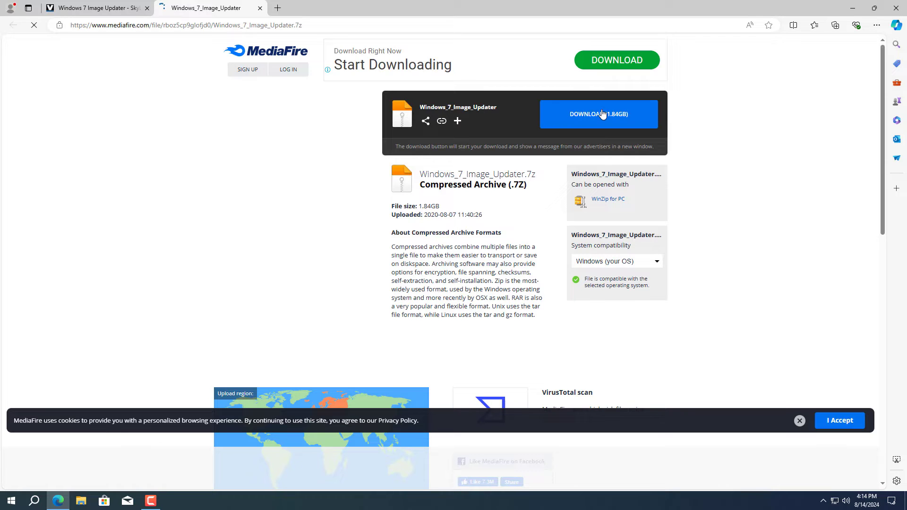
left_click(898, 12)
left_click(28, 176)
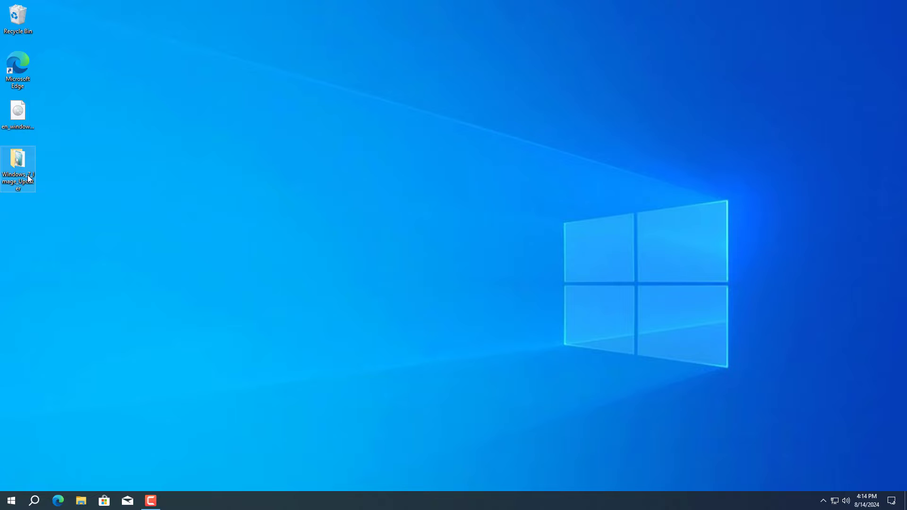
double_click(20, 159)
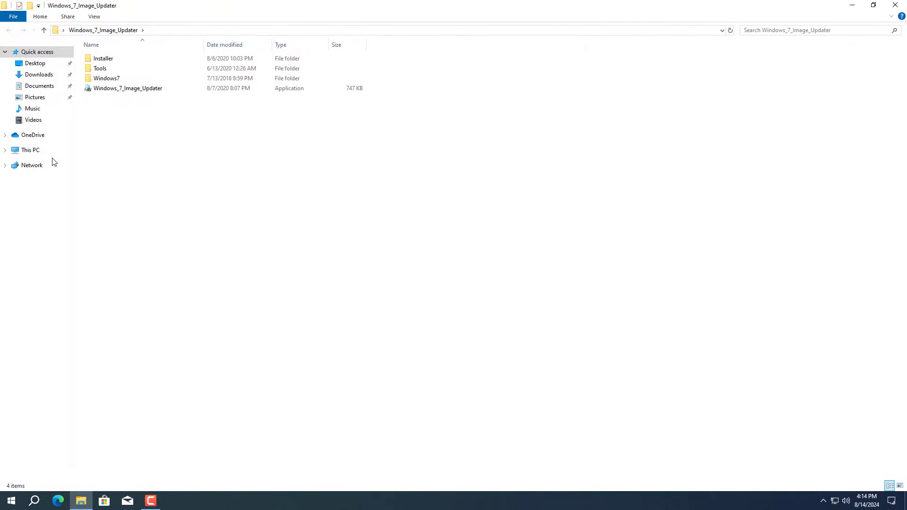
left_click_drag(110, 129, 150, 46)
left_click(122, 93)
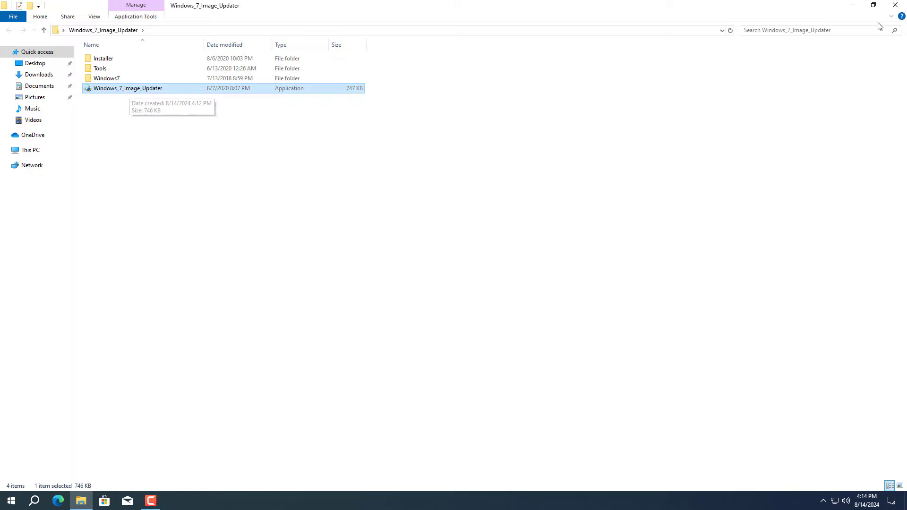
left_click(899, 8)
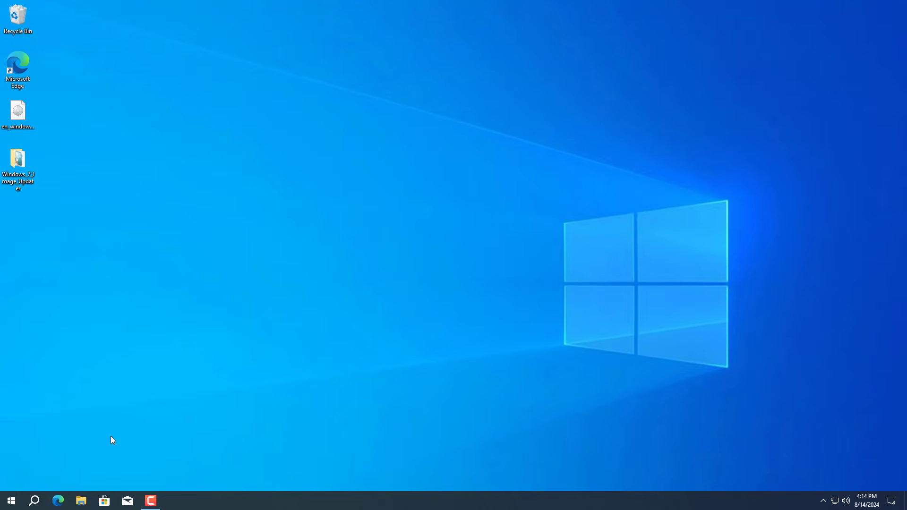
Search for 'reg' and launch Registry Editor as administrator.
left_click(34, 501)
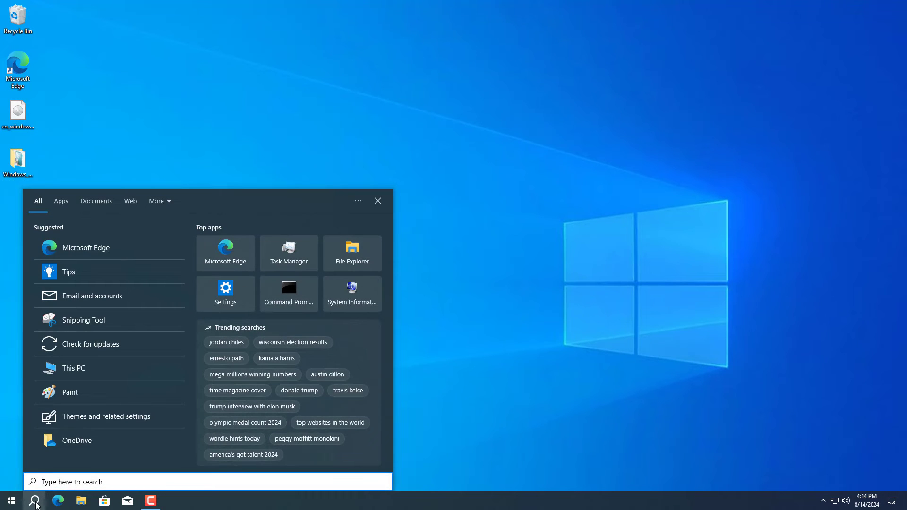
type("r")
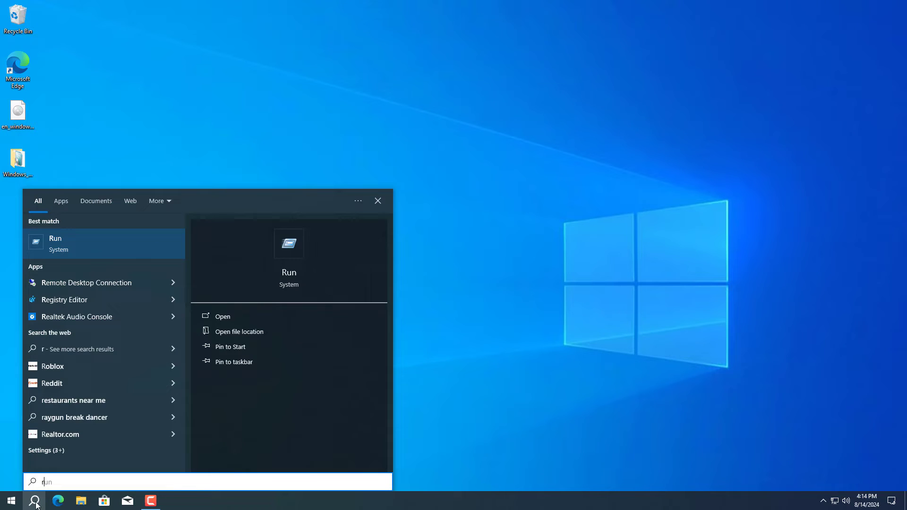
type("eg")
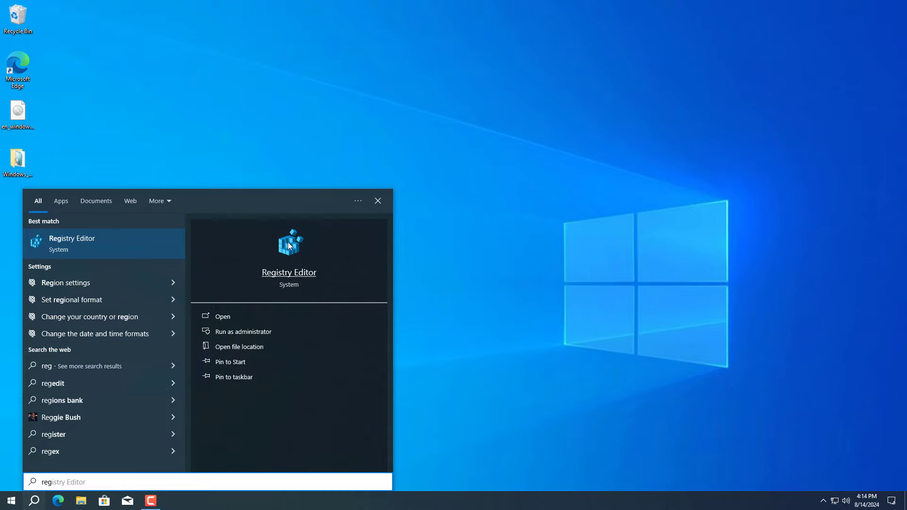
left_click(232, 331)
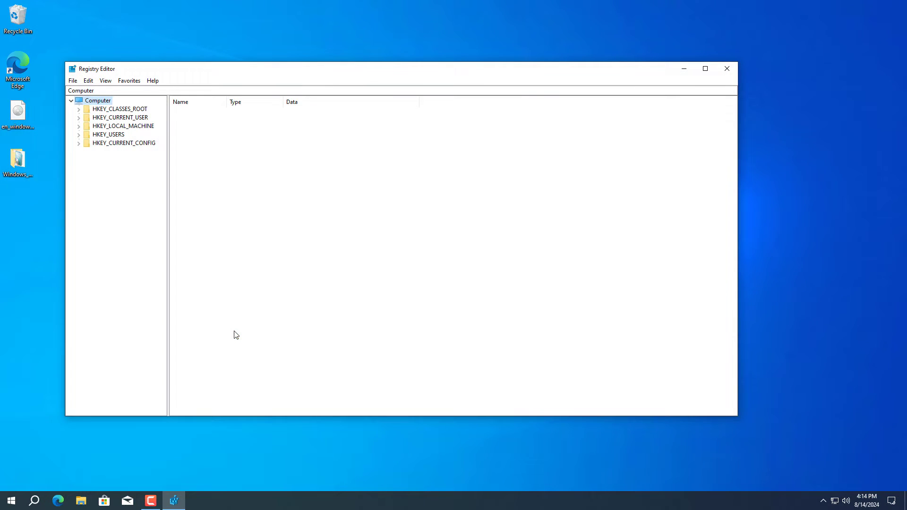
Expand HKEY_LOCAL_MACHINE > SOFTWARE > Policies in the registry tree.
left_click(143, 130)
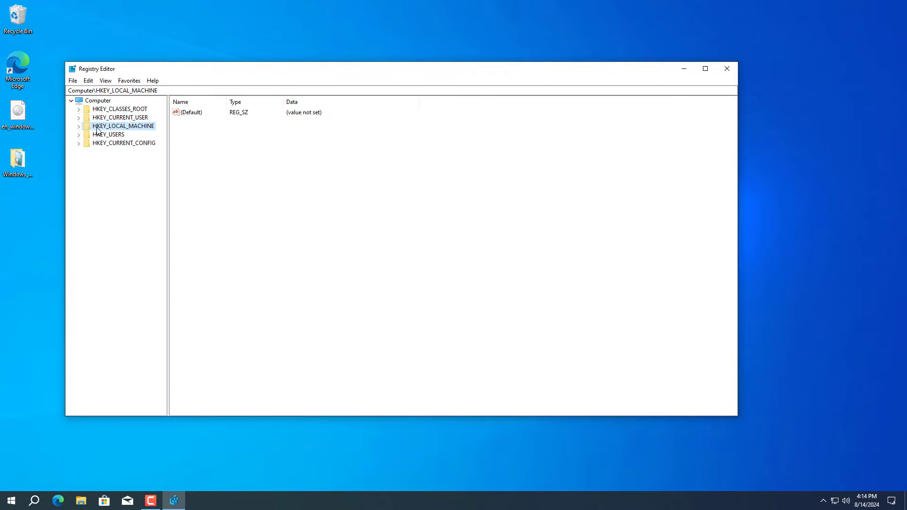
left_click(78, 127)
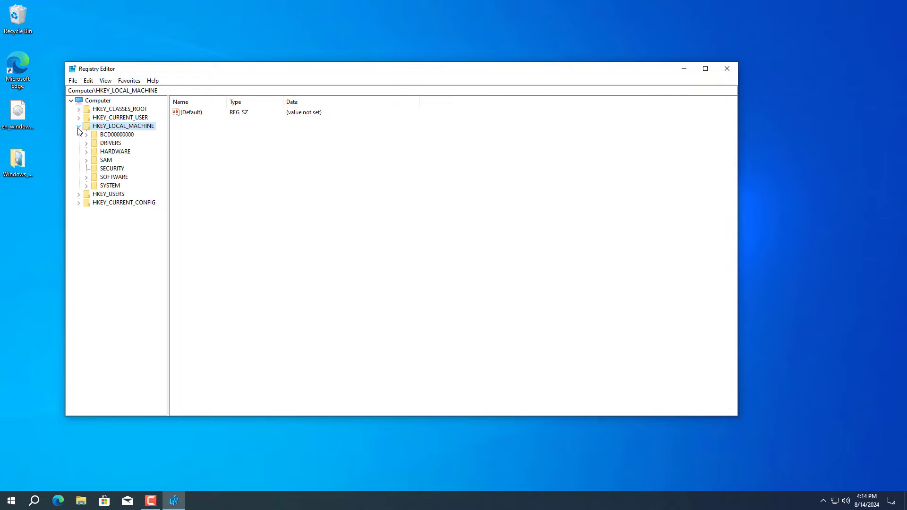
left_click(100, 182)
left_click(87, 177)
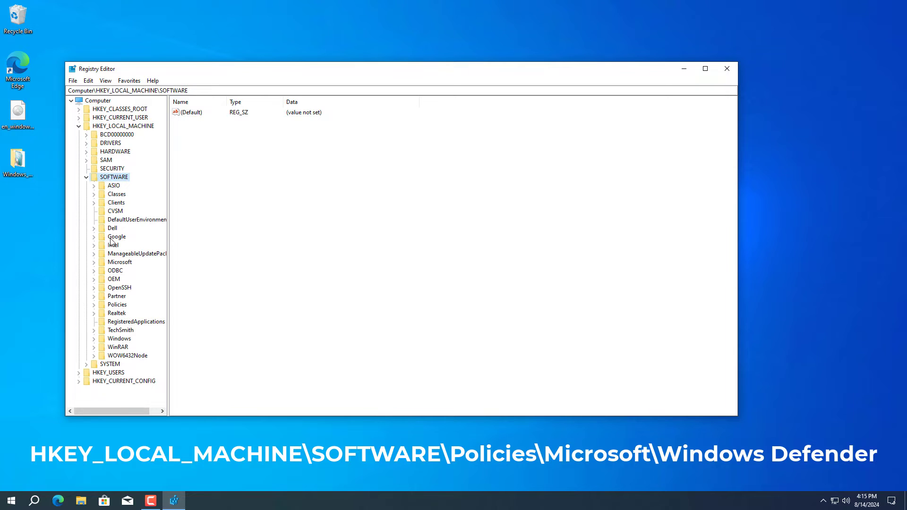
left_click(111, 306)
left_click(94, 305)
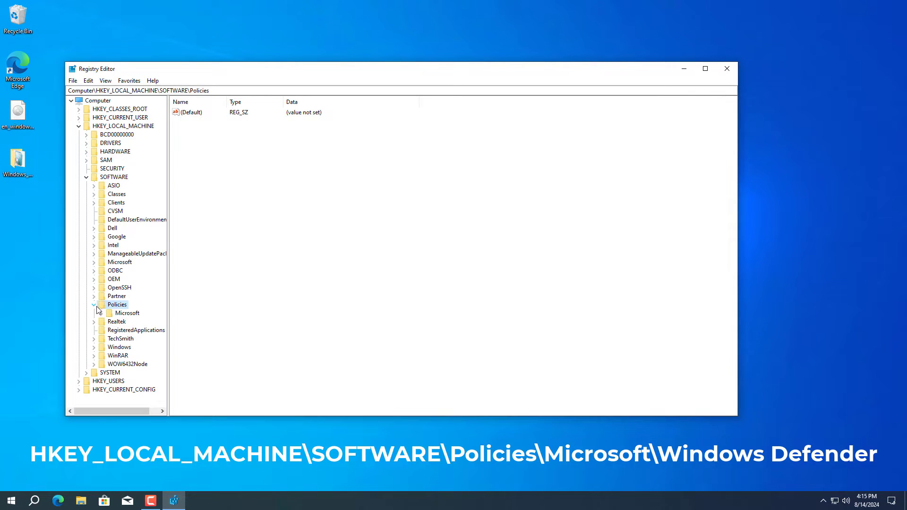
Expand Microsoft, widen the tree pane, and select the Windows Defender key.
left_click(122, 316)
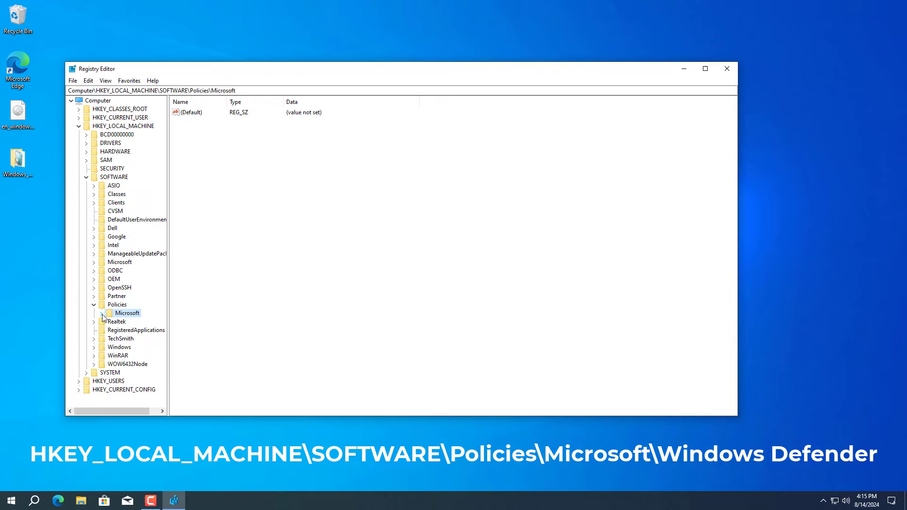
left_click(102, 315)
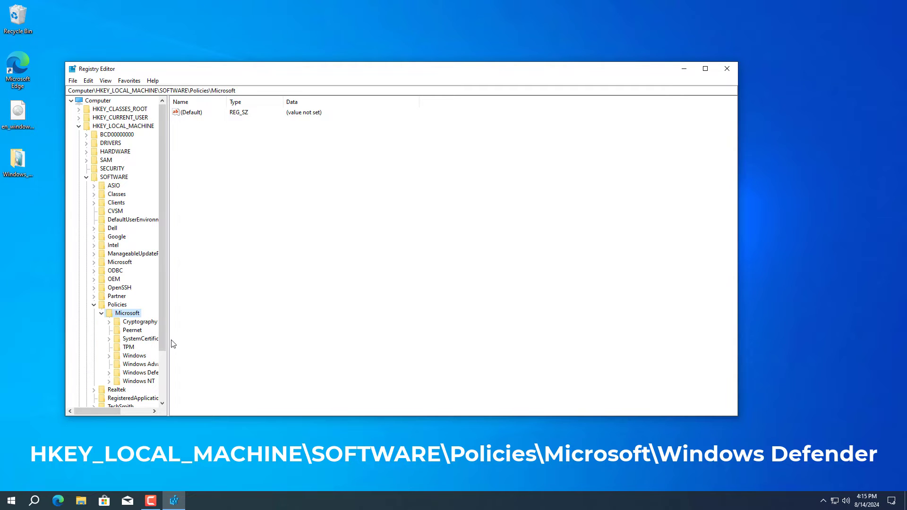
left_click_drag(170, 345, 275, 342)
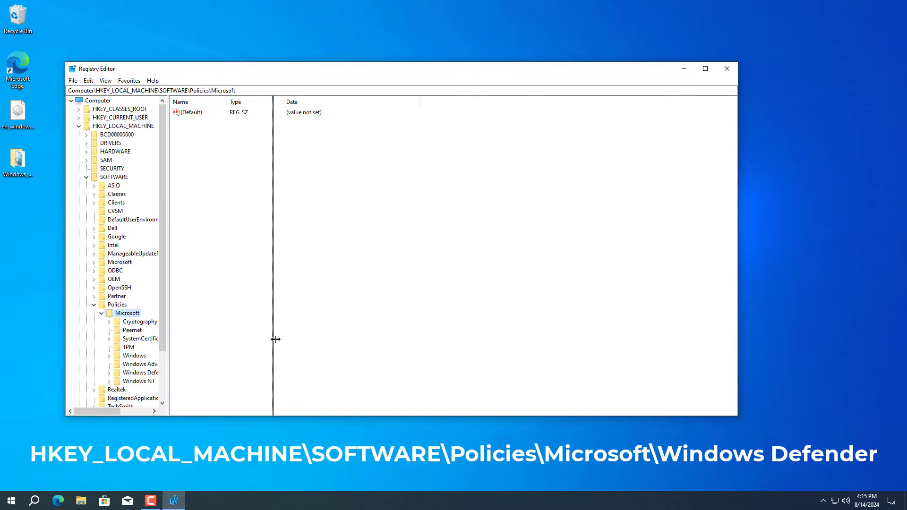
left_click(140, 374)
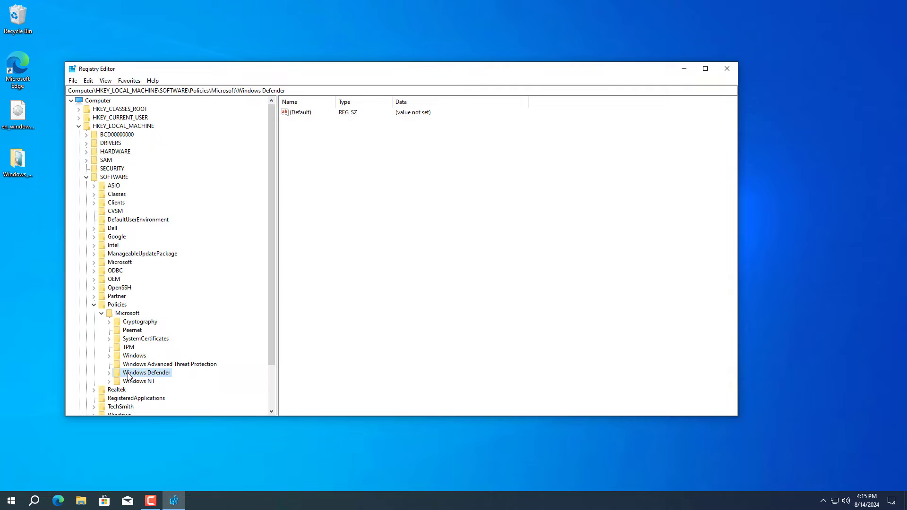
Add a DisableAntiSpyware DWORD (32-bit) value set to 1 in the Windows Defender key.
right_click(364, 160)
mouse_move(387, 164)
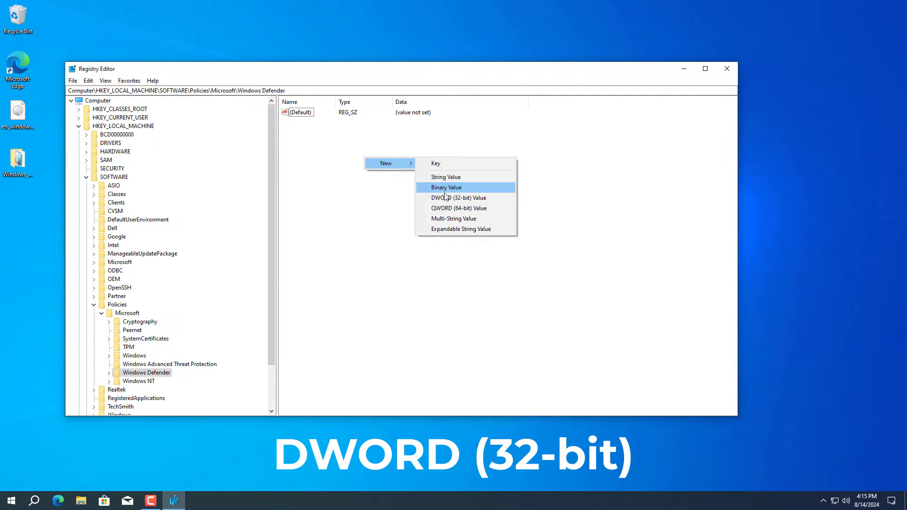
left_click(445, 199)
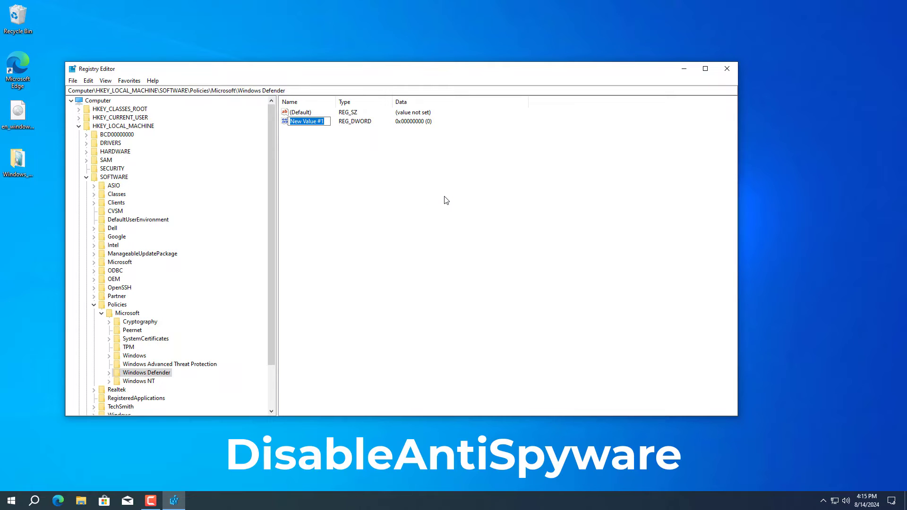
type("DisableAntiSpywa")
key("Return")
left_click_drag(339, 103, 369, 103)
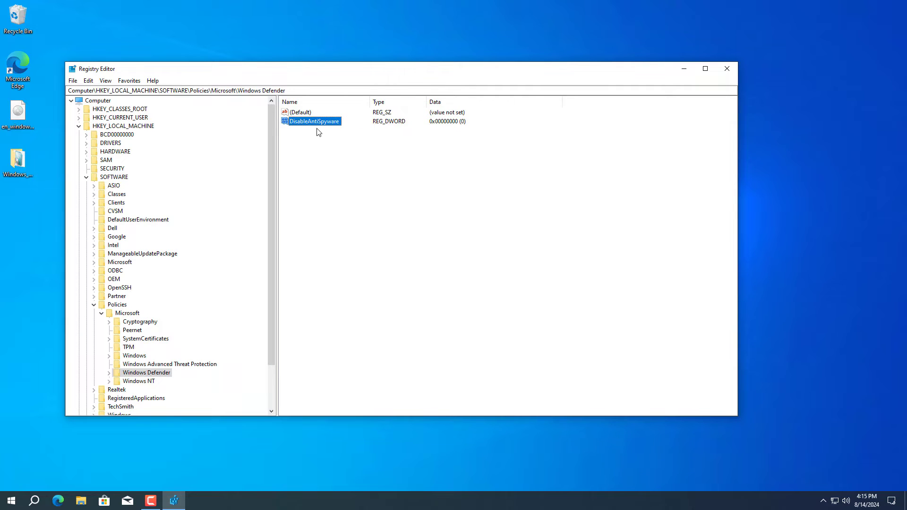
double_click(316, 122)
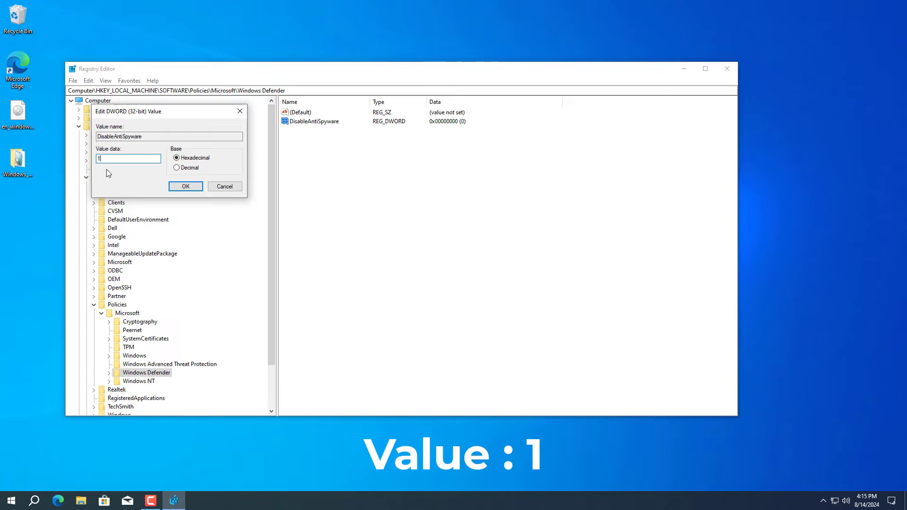
type("1")
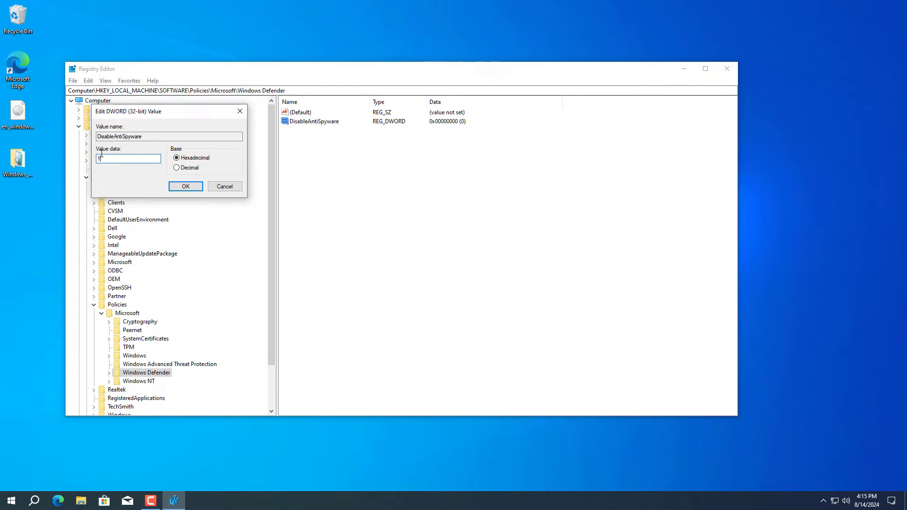
left_click(175, 188)
left_click(457, 126)
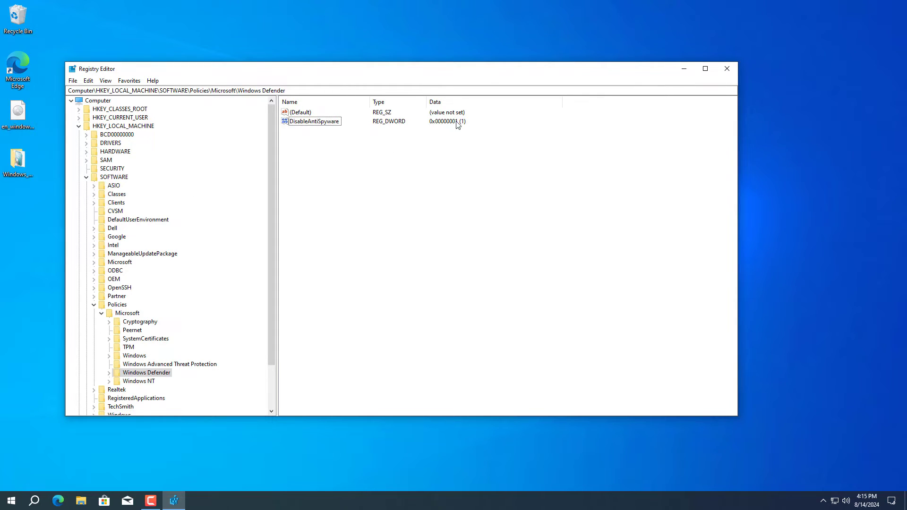
Close Registry Editor and restart the computer from Start > Power.
left_click(727, 68)
left_click(14, 499)
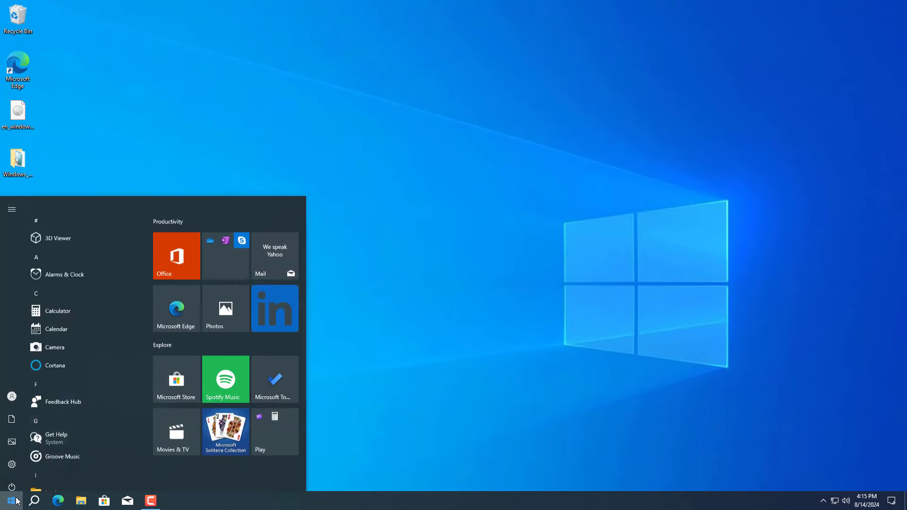
left_click(12, 480)
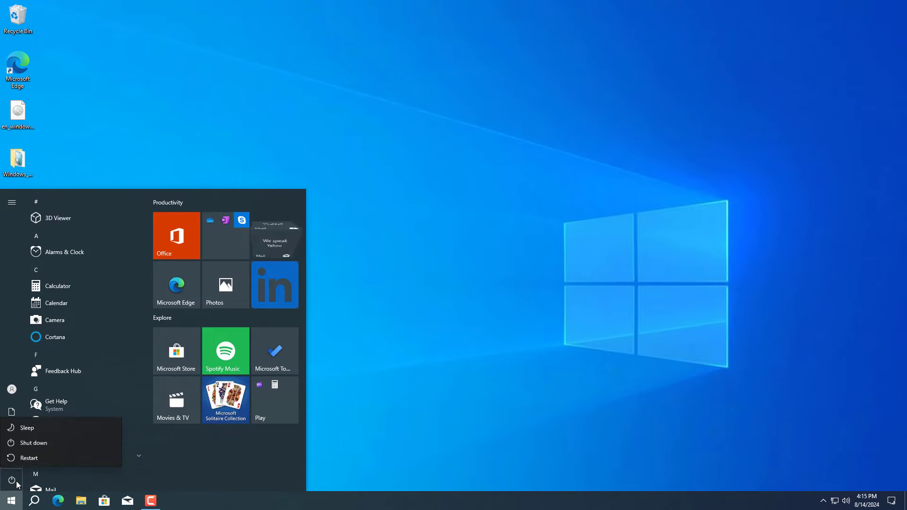
left_click(42, 456)
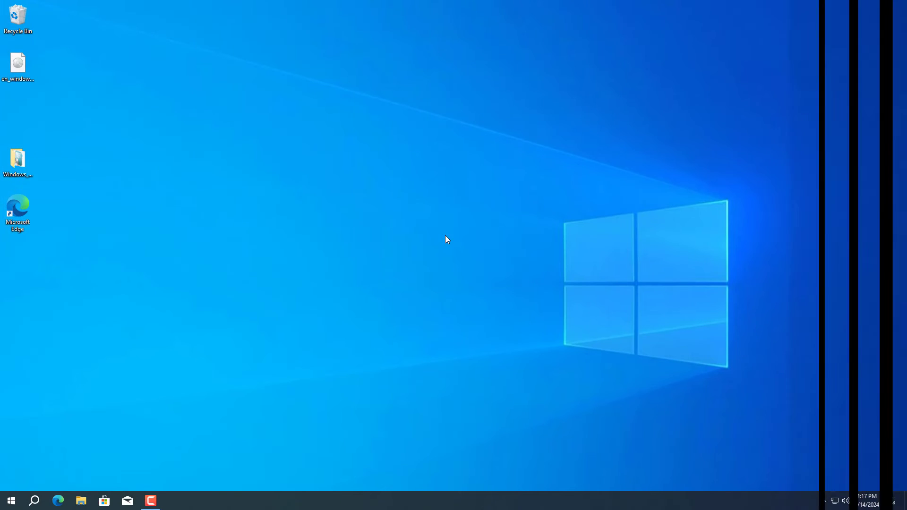
Reach Virus & threat protection settings in Windows Security from the tray.
left_click(824, 499)
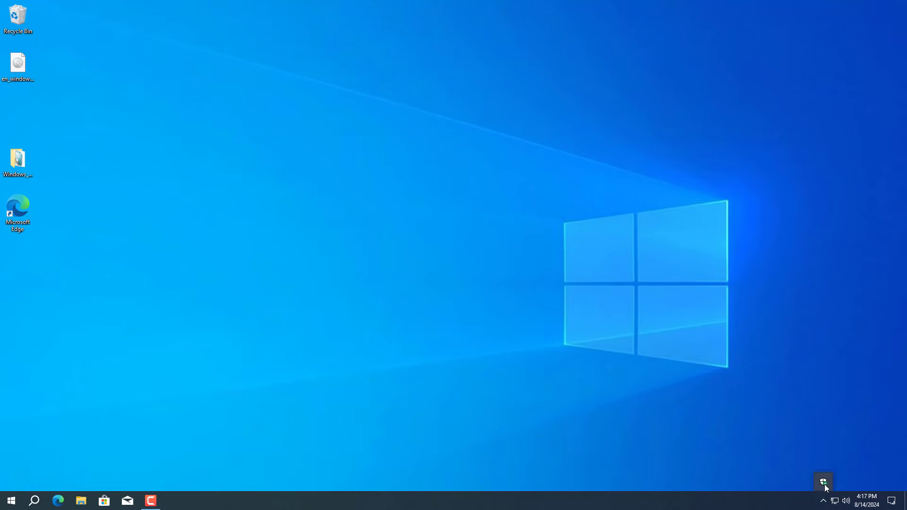
left_click(824, 483)
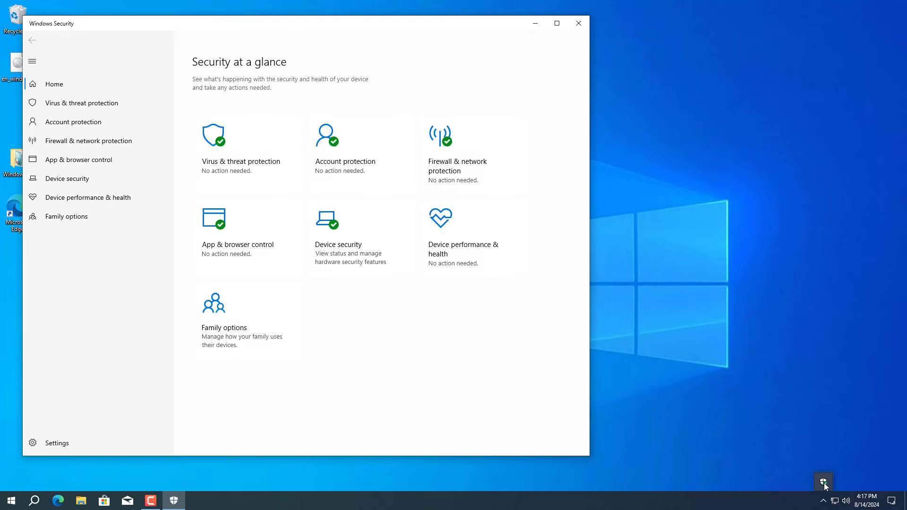
left_click(258, 172)
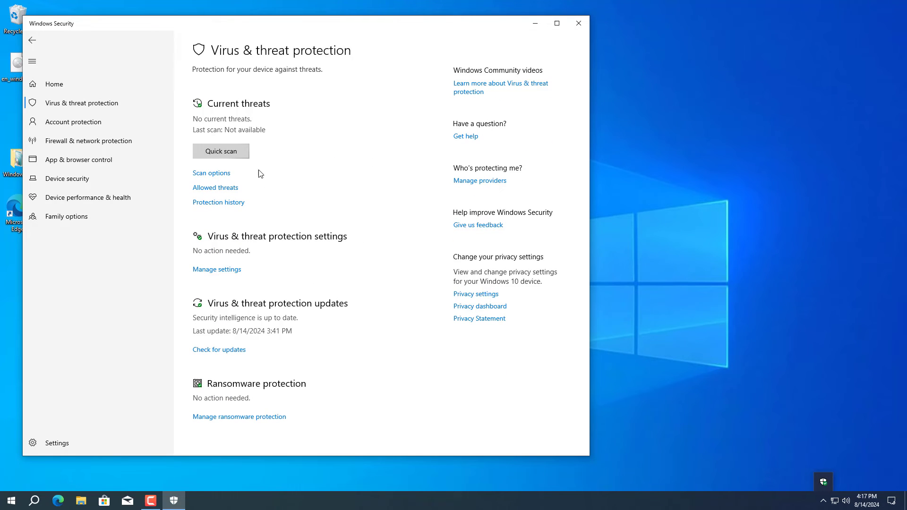
left_click(213, 270)
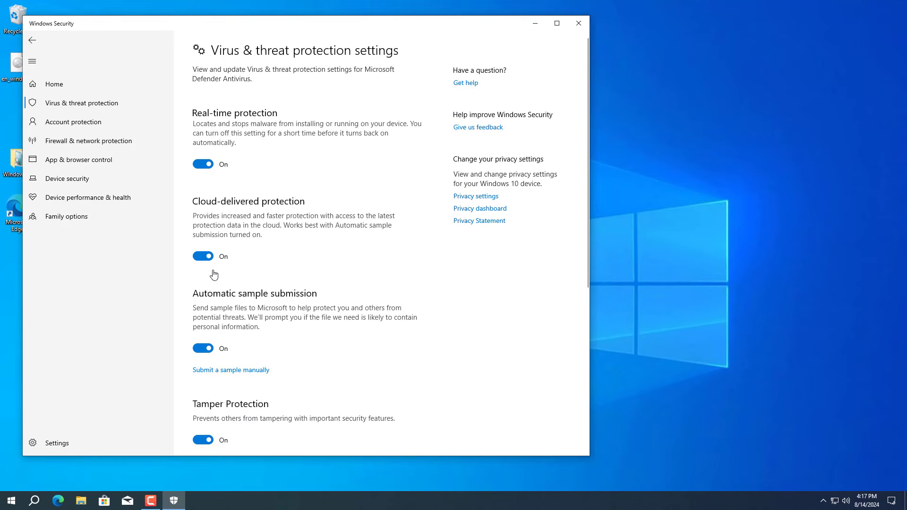
Turn off Real-time, Cloud-delivered, Automatic sample submission and Tamper protection.
left_click(207, 168)
left_click(203, 266)
scroll(208, 341, "down", 3)
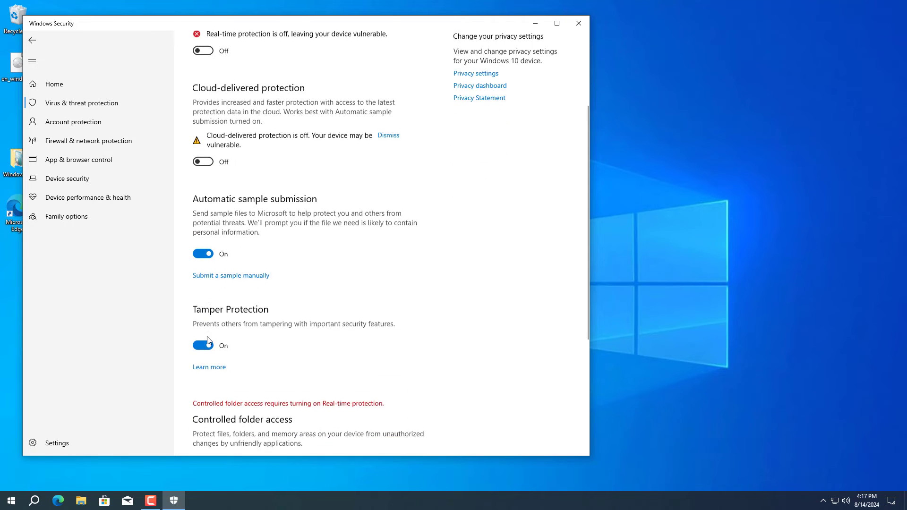
left_click(203, 254)
left_click(203, 361)
scroll(206, 365, "down", 3)
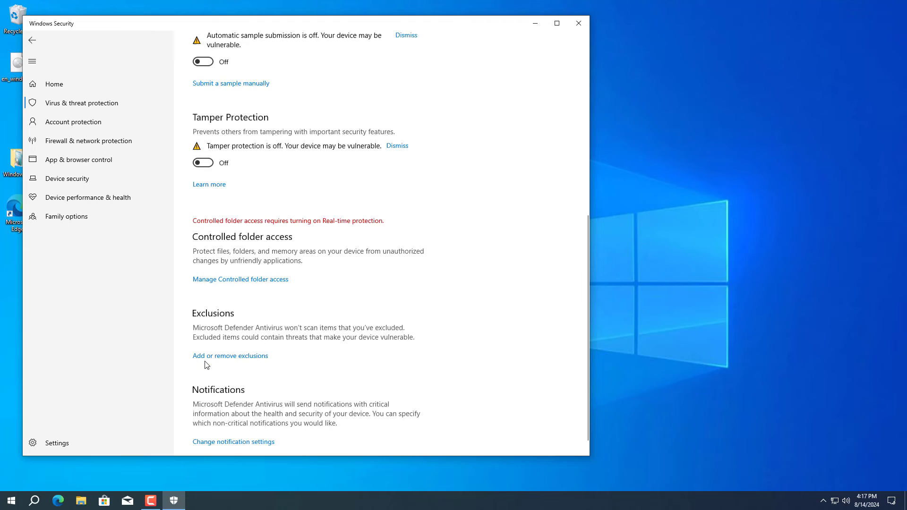
scroll(270, 181, "up", 3)
scroll(275, 190, "up", 3)
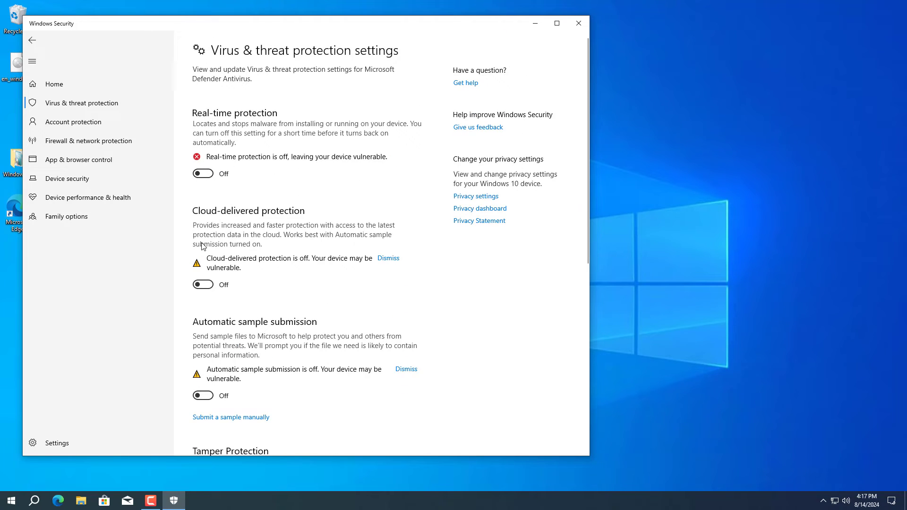
Launch Windows_7_Image_Updater.exe from its desktop folder and close File Explorer.
left_click(578, 23)
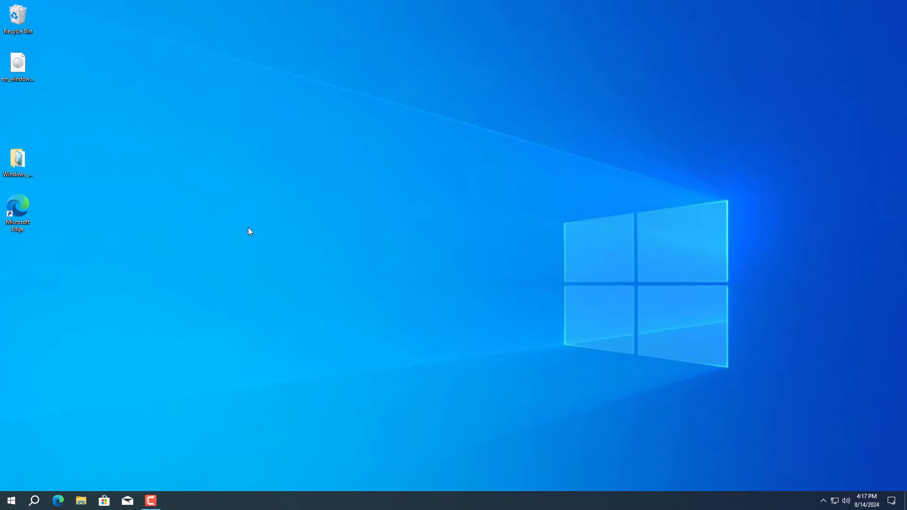
double_click(18, 159)
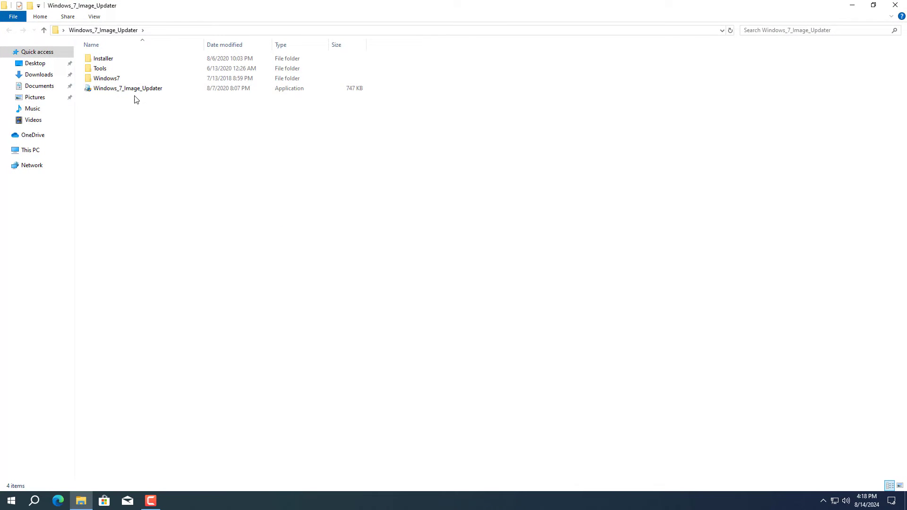
left_click(132, 91)
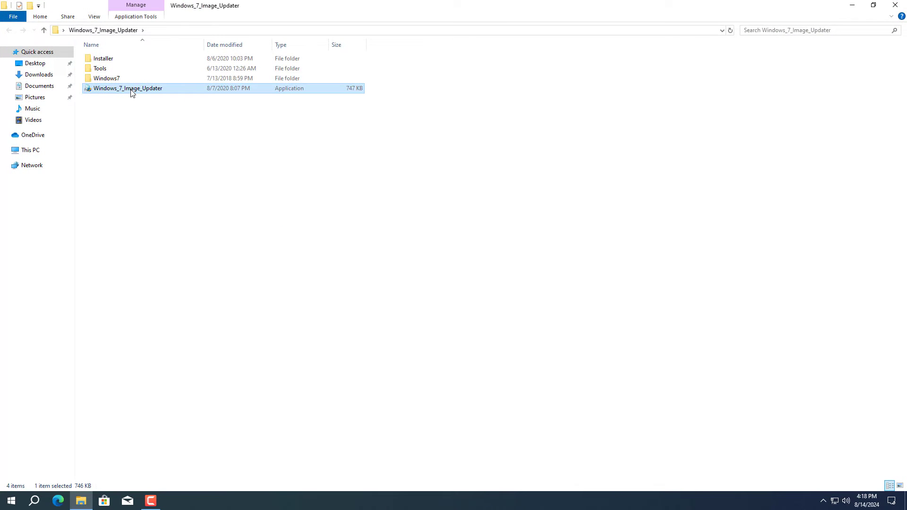
double_click(127, 90)
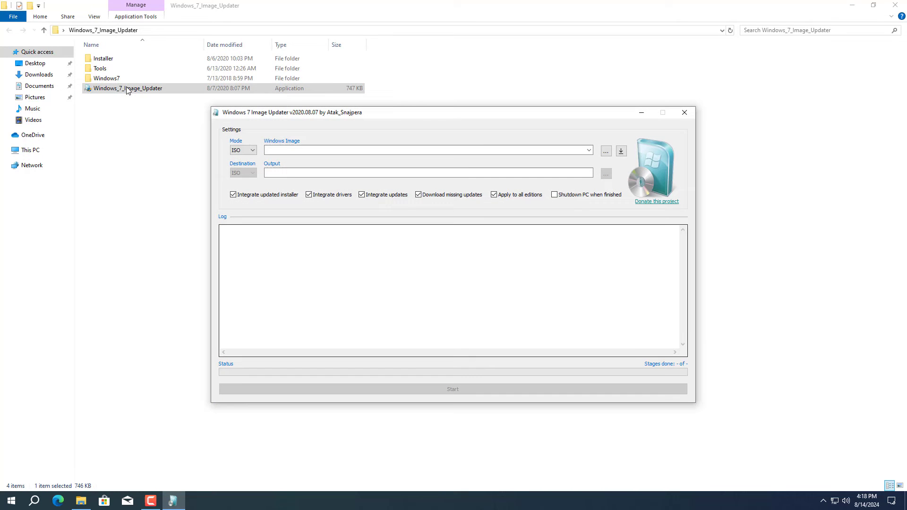
left_click(896, 6)
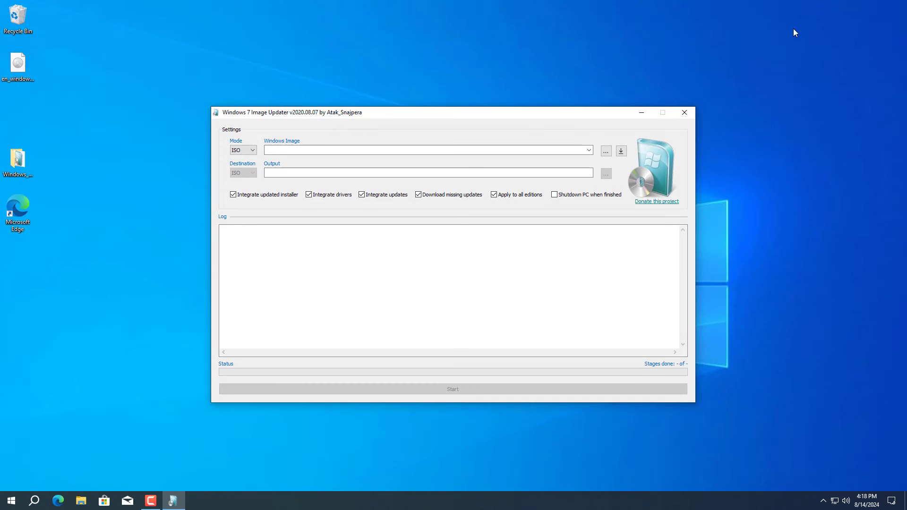
left_click(274, 151)
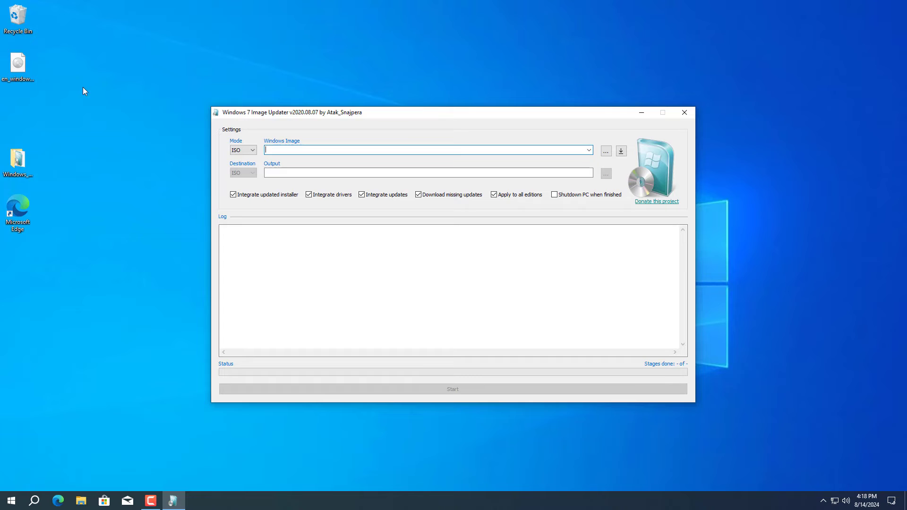
Check the desktop Windows 7 ISO's properties (name, disc image type) and close them.
right_click(27, 73)
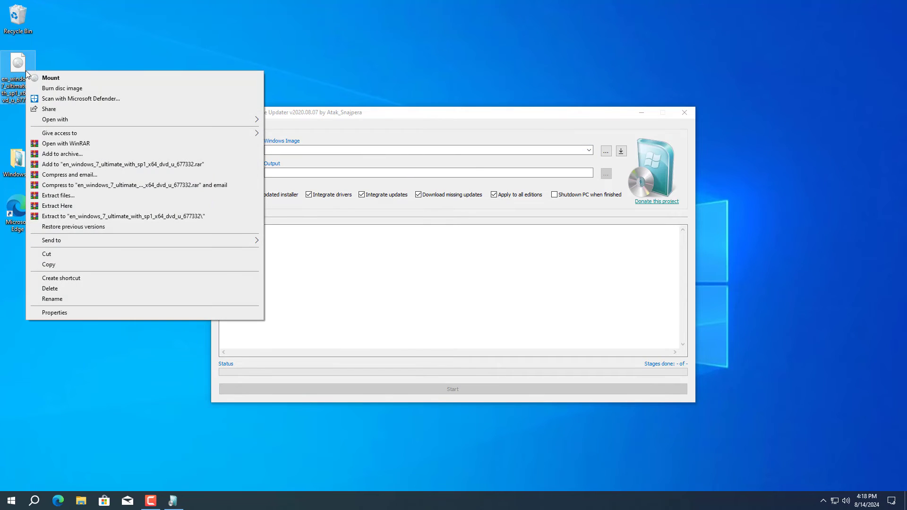
left_click(60, 313)
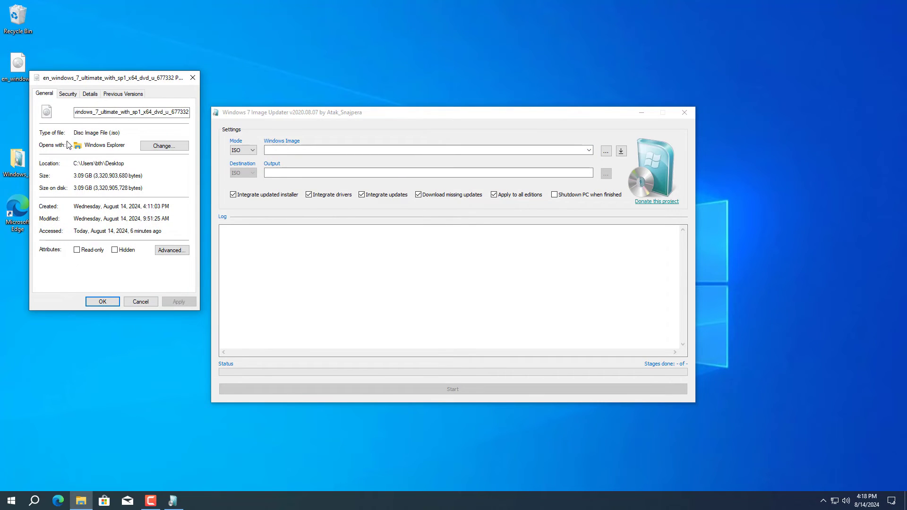
left_click_drag(89, 113, 196, 113)
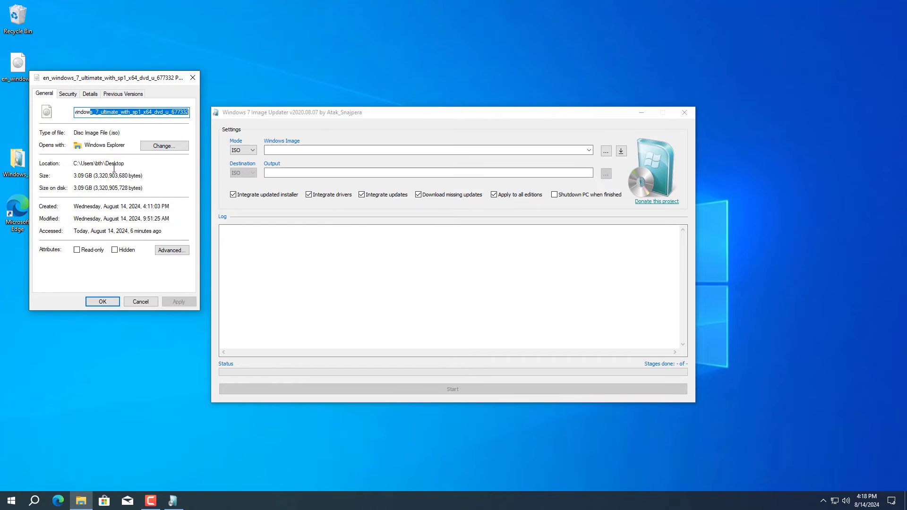
left_click_drag(120, 133, 102, 136)
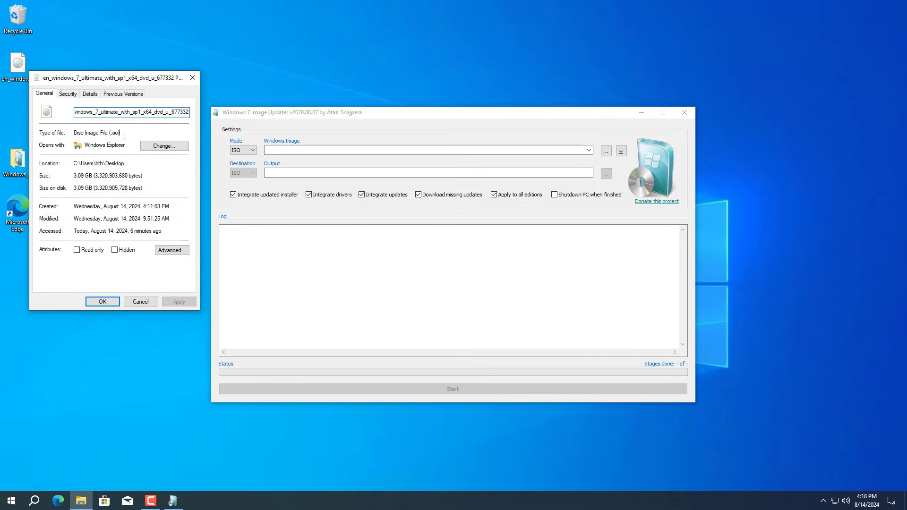
left_click(103, 303)
Select the Windows 7 Ultimate SP1 ISO from the Desktop as source, confirm Windows7.iso output, and start the build.
left_click(607, 152)
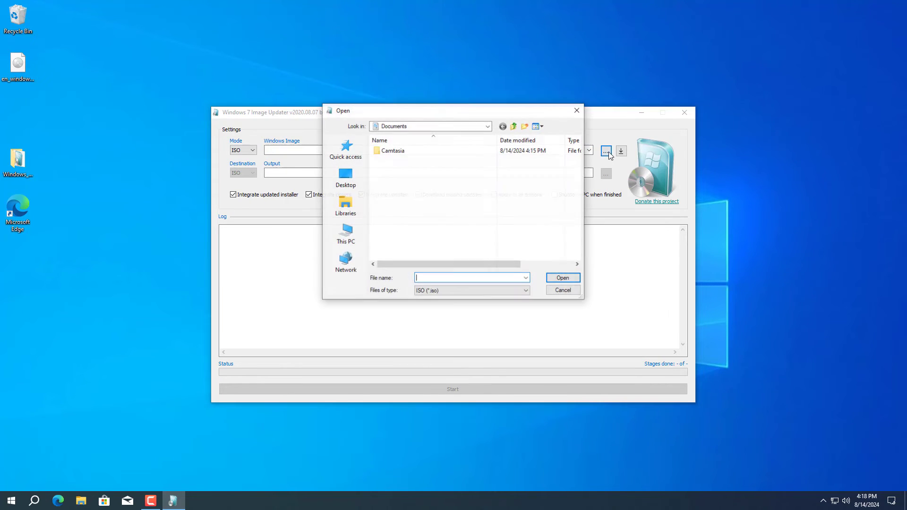
left_click(346, 177)
left_click(419, 227)
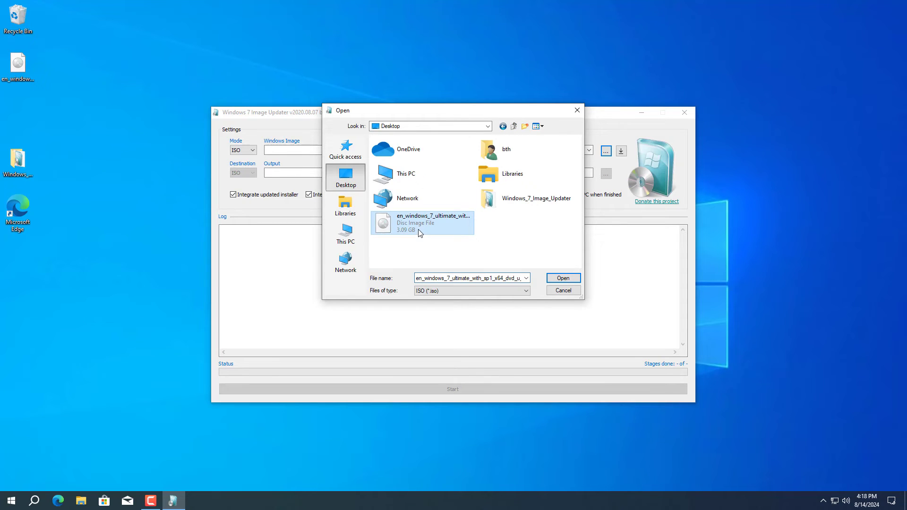
left_click(563, 280)
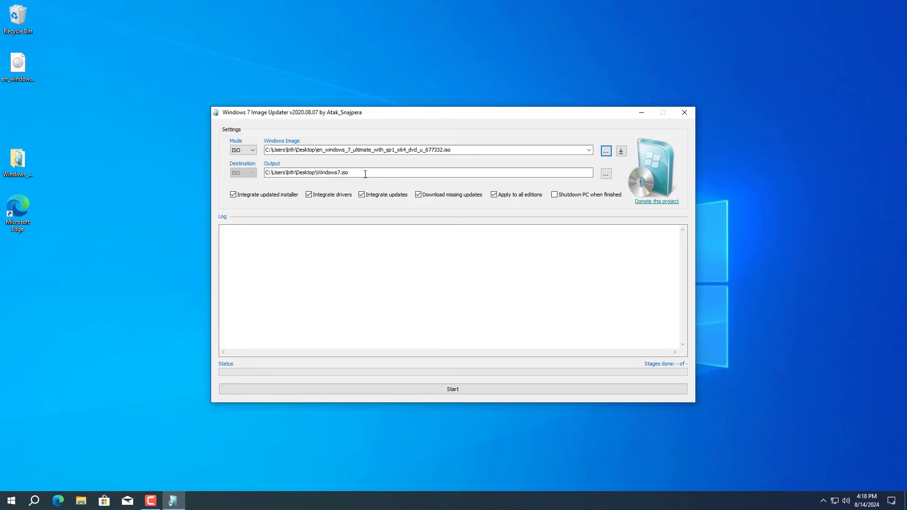
left_click_drag(359, 173, 255, 172)
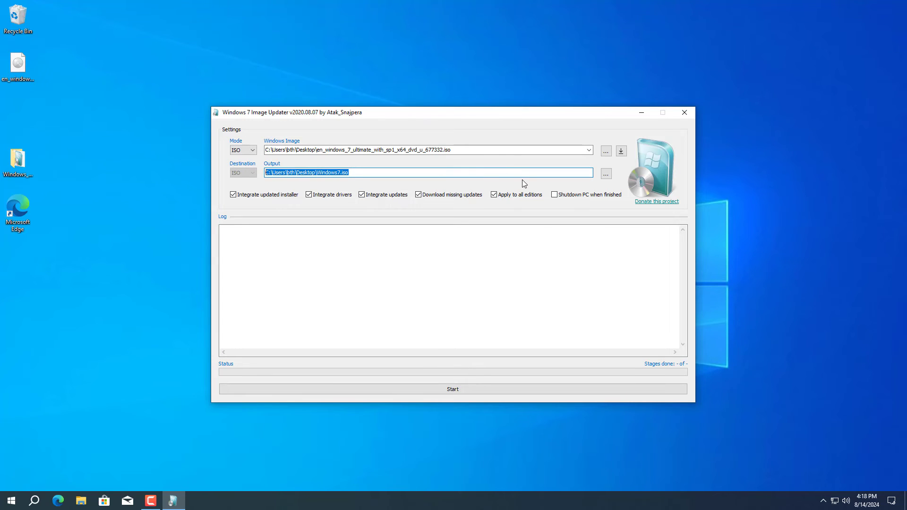
left_click(476, 389)
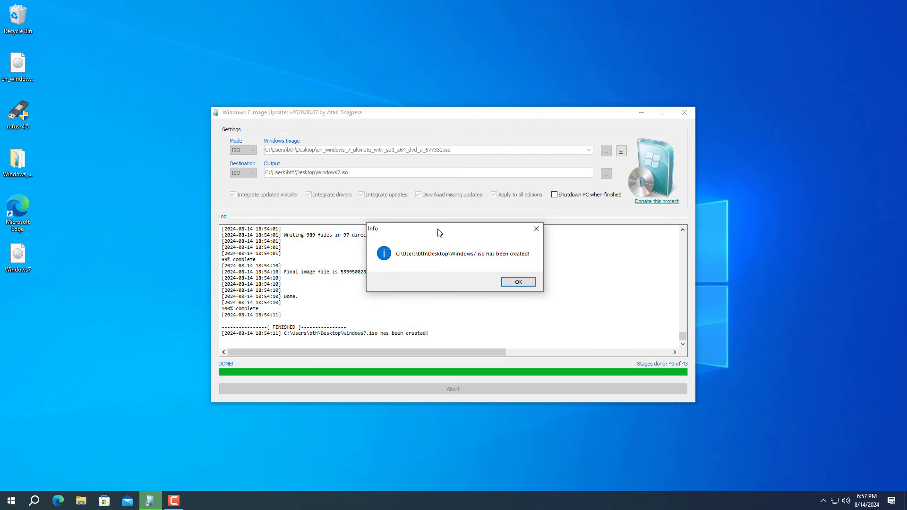
Dismiss the image-created message and close Windows 7 Image Updater.
left_click_drag(440, 234, 439, 225)
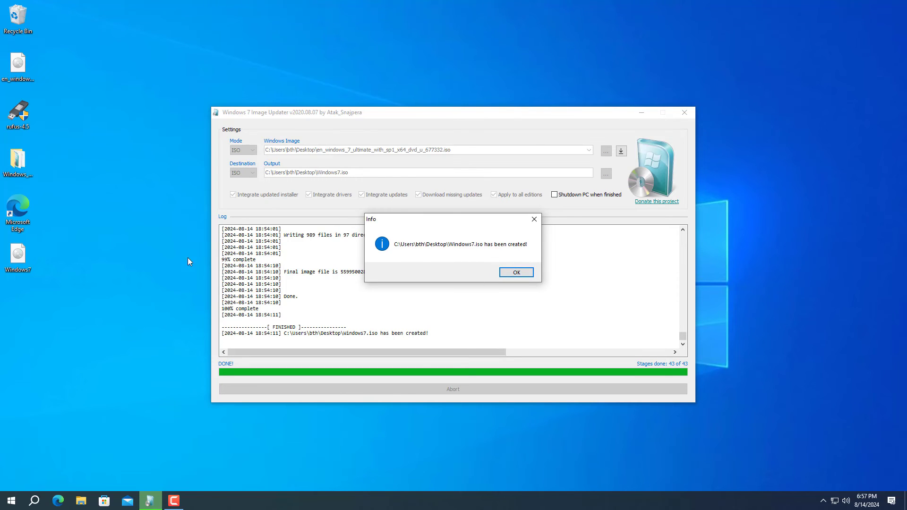
left_click(520, 273)
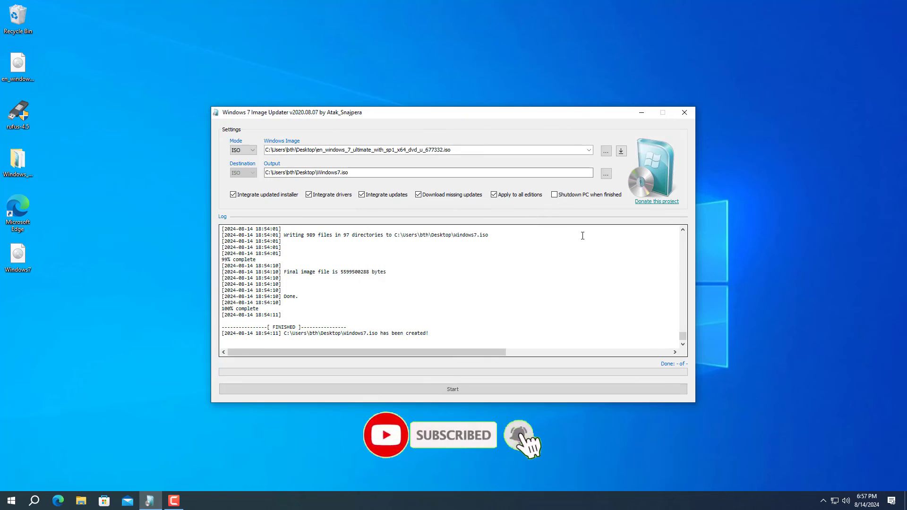
left_click(684, 115)
Check the new Windows7.iso's properties and file type on the desktop.
right_click(20, 260)
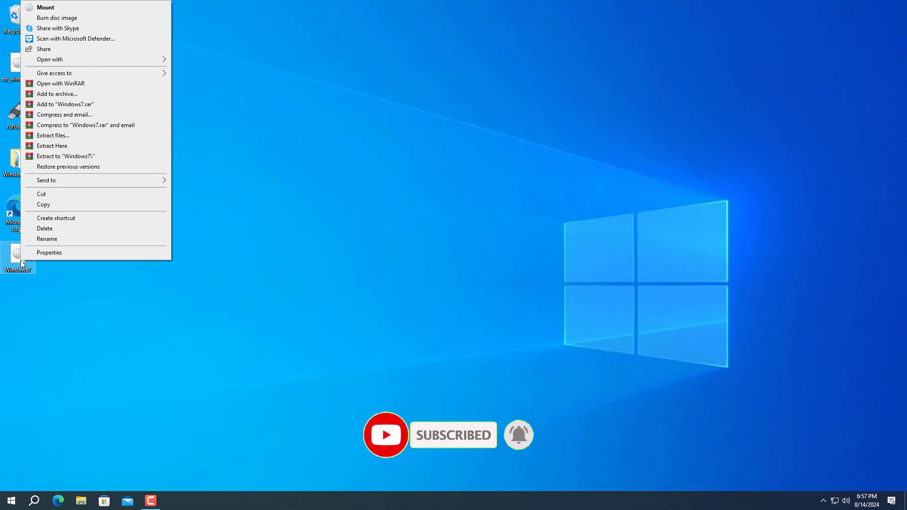
left_click(49, 253)
left_click_drag(130, 257, 343, 138)
left_click_drag(337, 187, 309, 188)
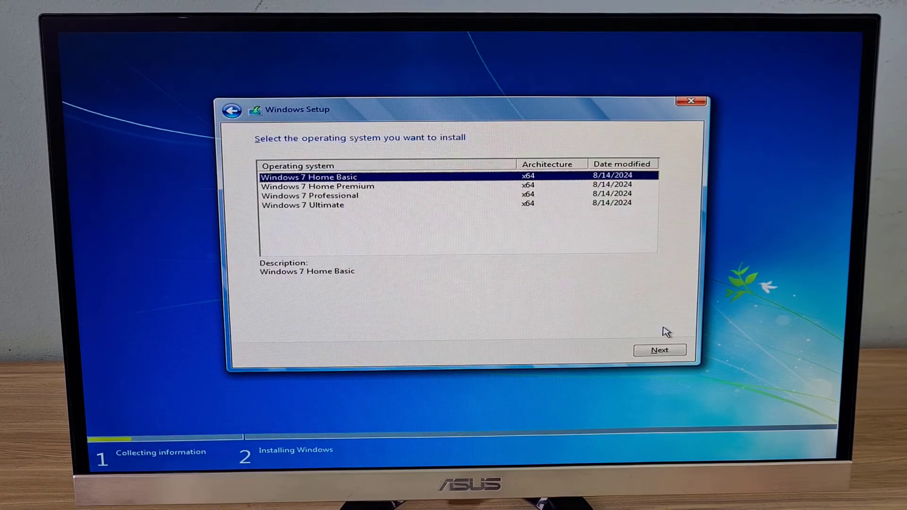
Select Windows 7 Ultimate and install it on the chosen drive.
left_click(355, 206)
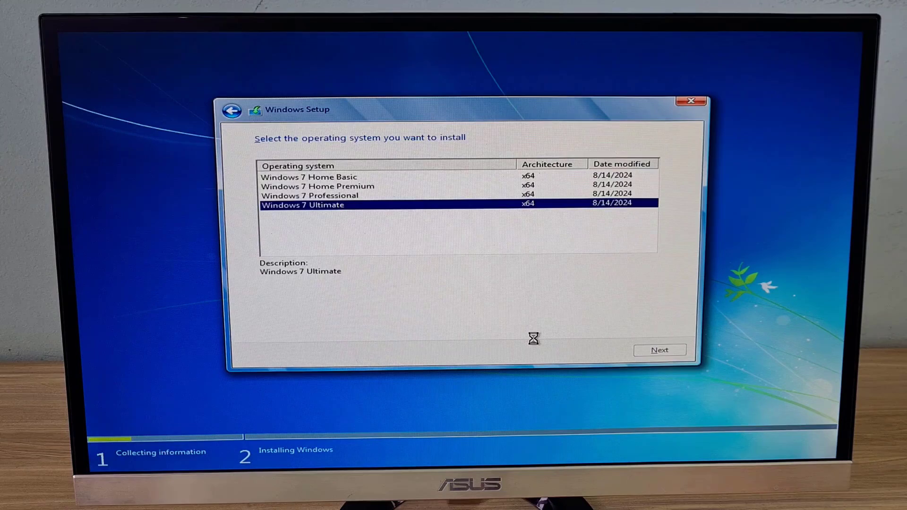
left_click(646, 349)
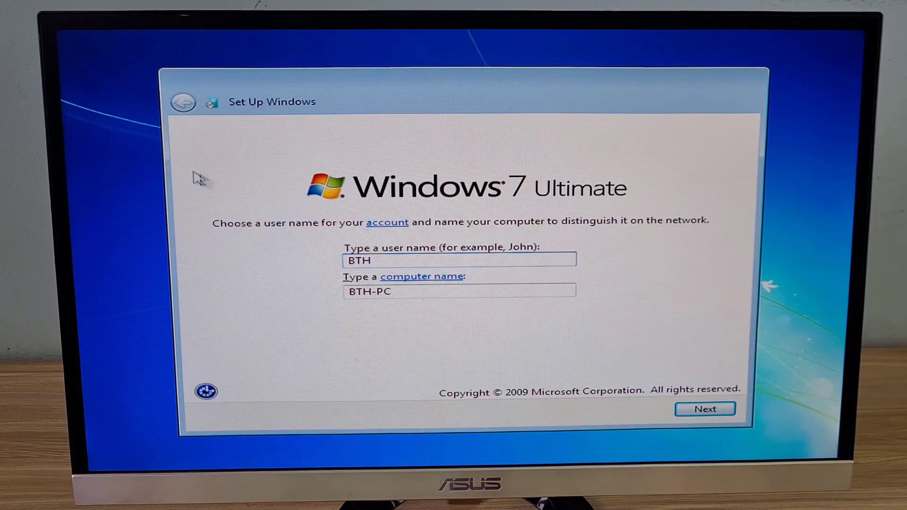
Complete the user name and date/time pages and choose the Public network location.
left_click(704, 413)
left_click(607, 417)
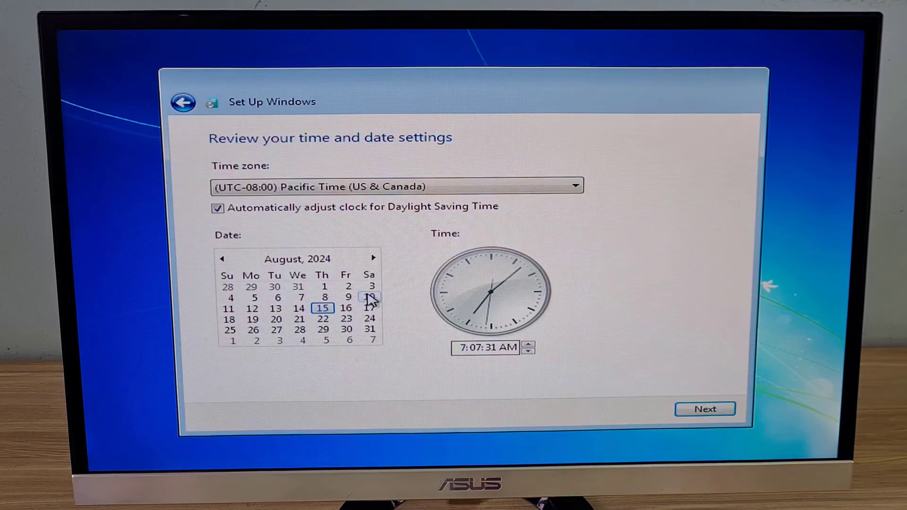
key("Return")
left_click(354, 356)
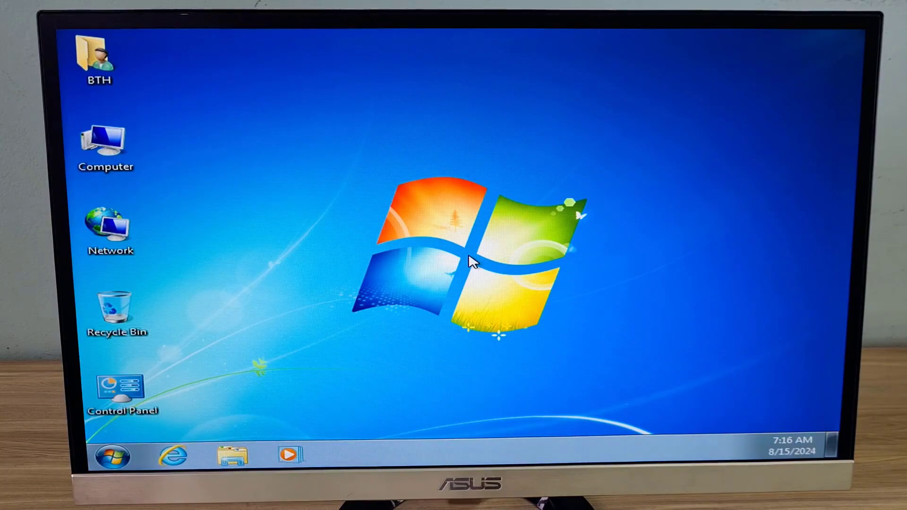
Show Computer Properties: Windows 7 Ultimate SP1 64-bit, i3-9100 CPU, 12 GB RAM.
right_click(119, 152)
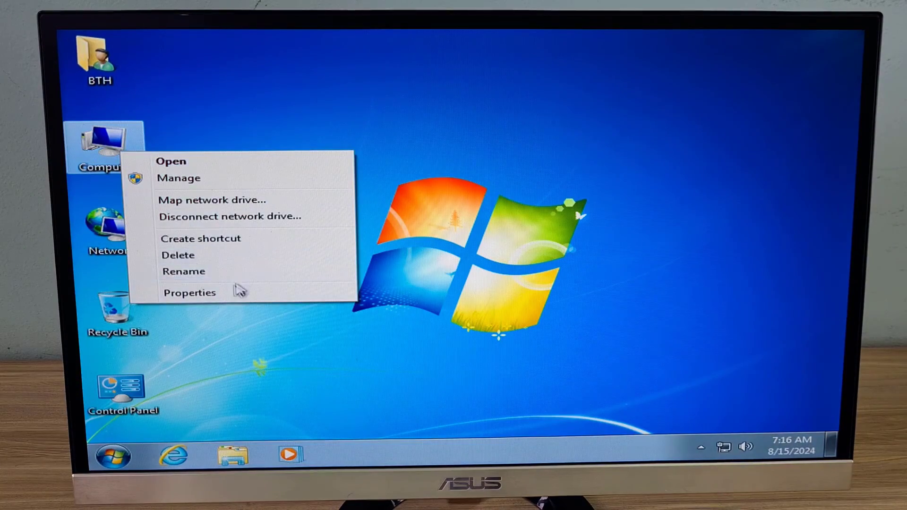
left_click(236, 293)
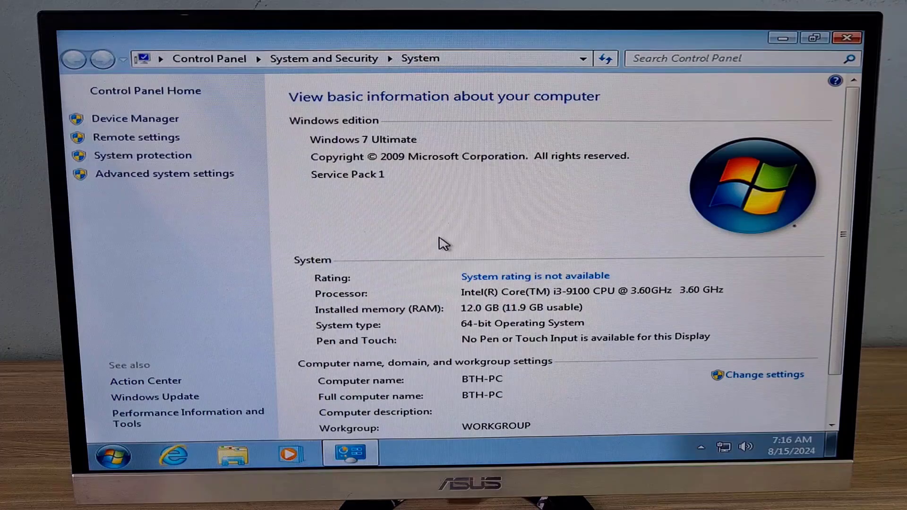